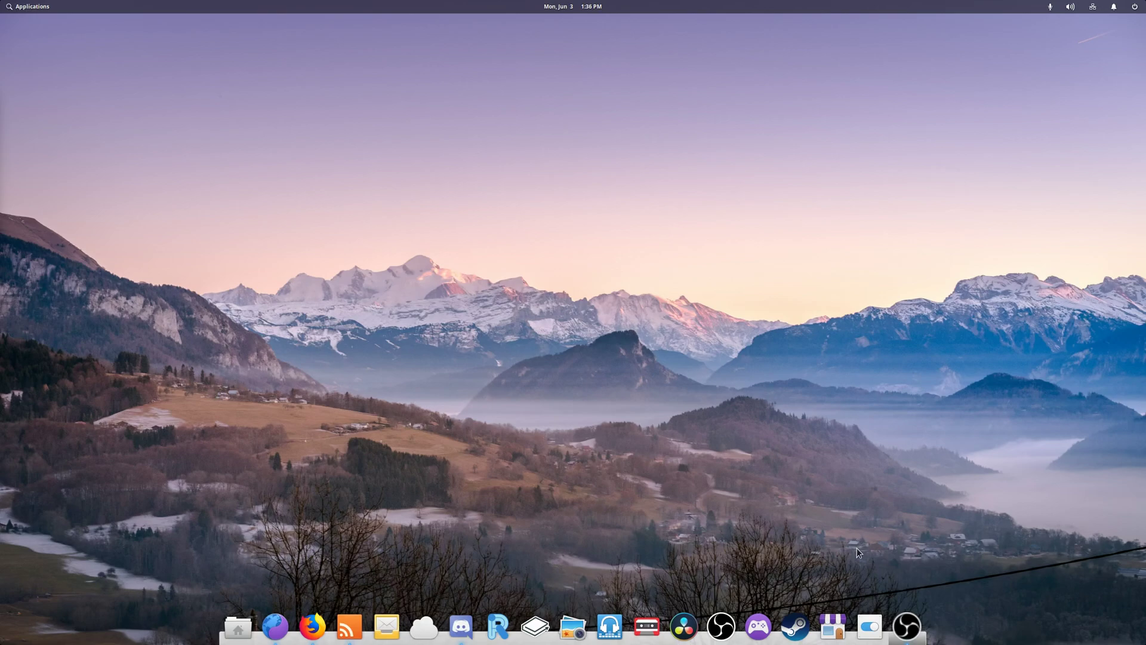
Launch System Settings from the dock
click(870, 625)
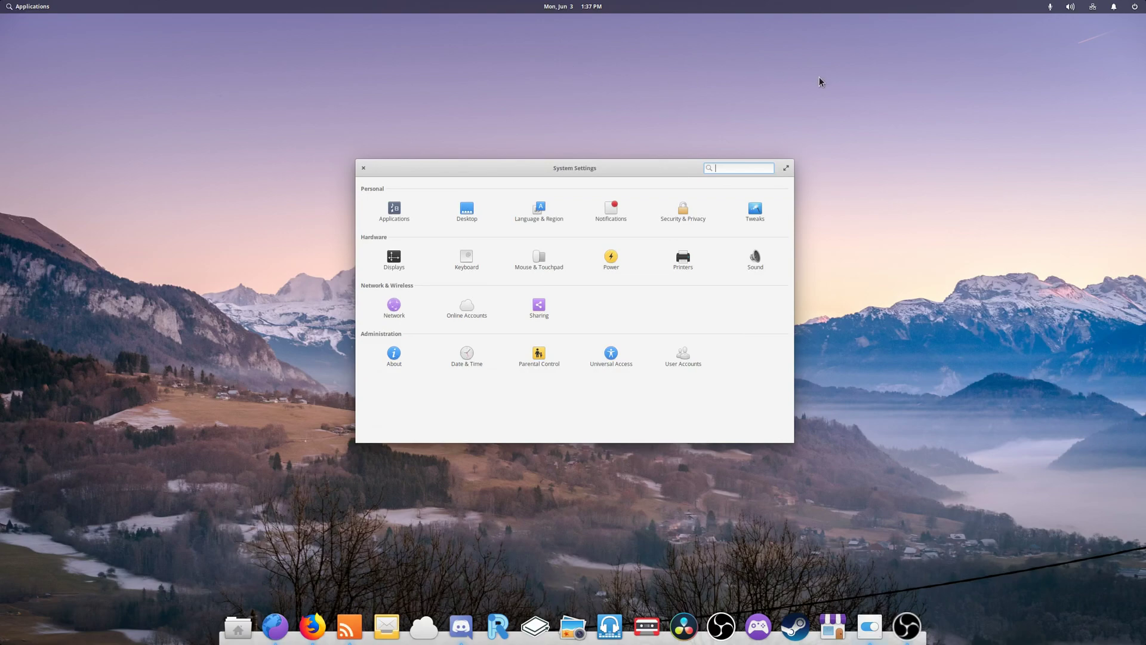
middle_click(1114, 7)
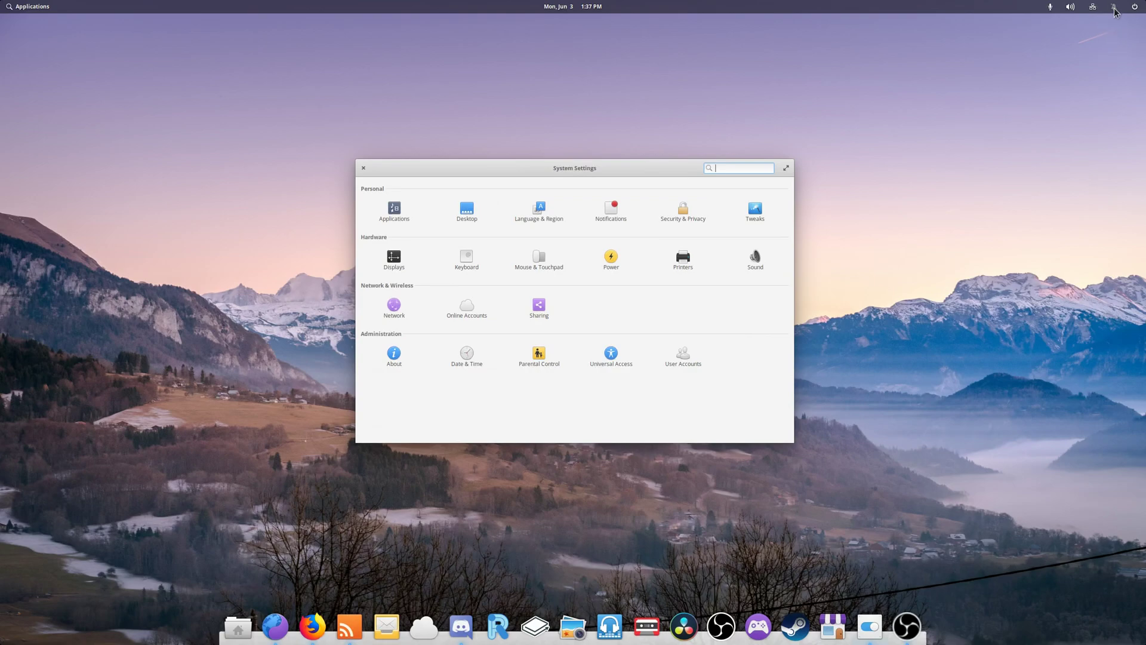
Open the Tweaks panel and put focus on the GTK+ theme setting
click(755, 212)
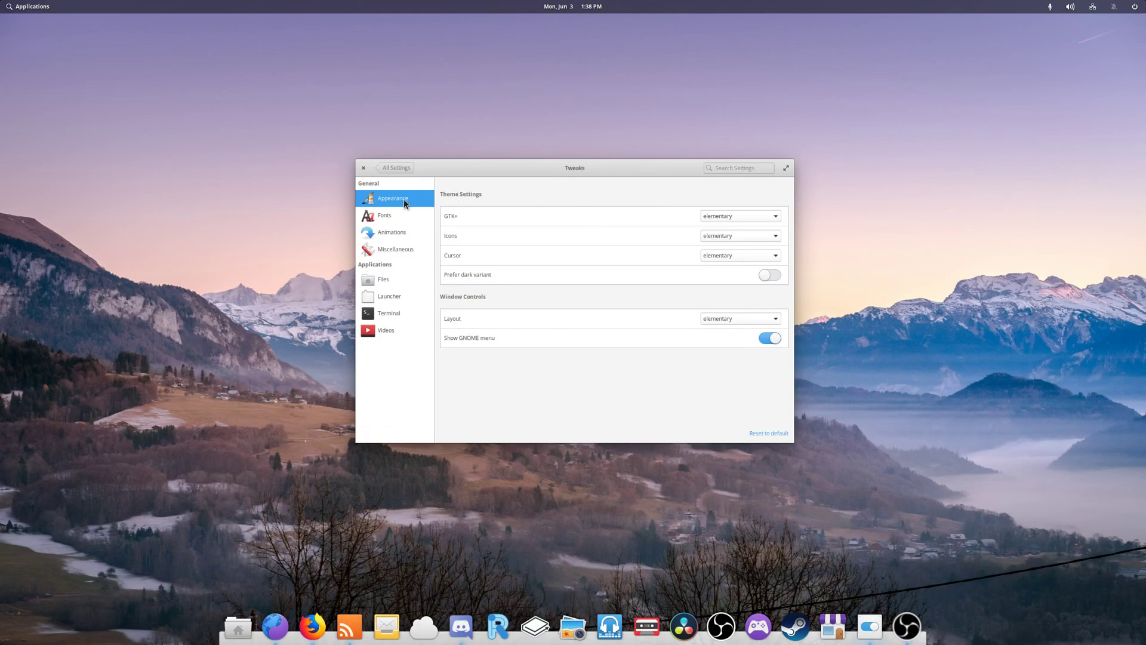
key(Tab)
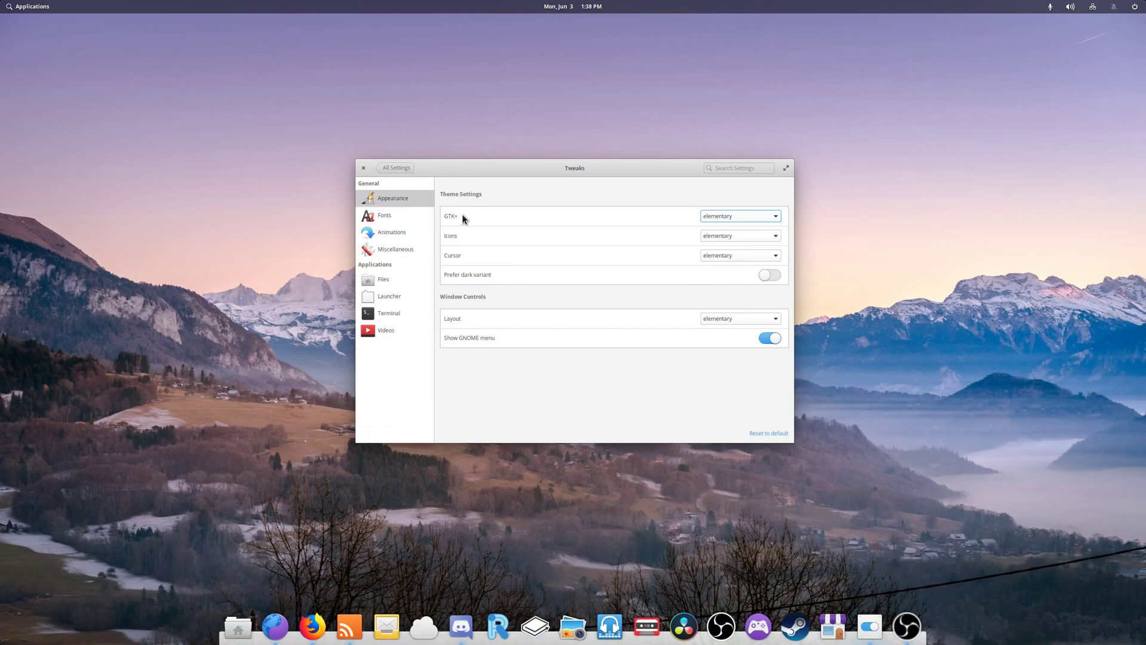
Apply the NewAdwaita GTK+ theme, preview the calendar, then switch to Mojave-light
click(777, 219)
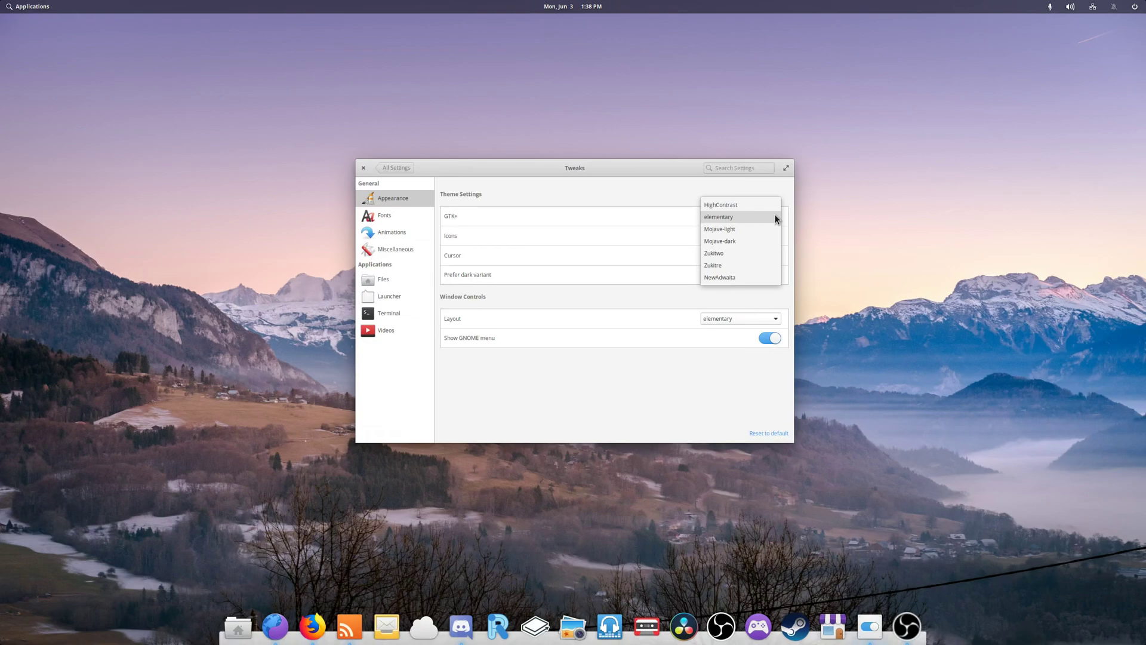
click(756, 277)
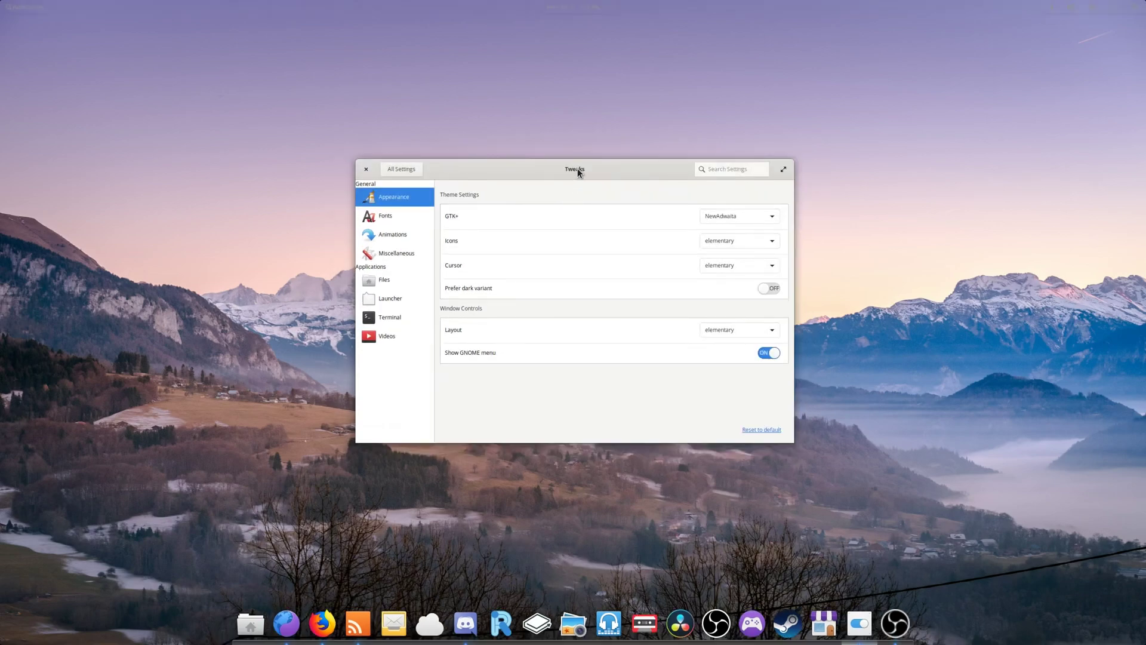
click(577, 6)
click(467, 65)
click(768, 215)
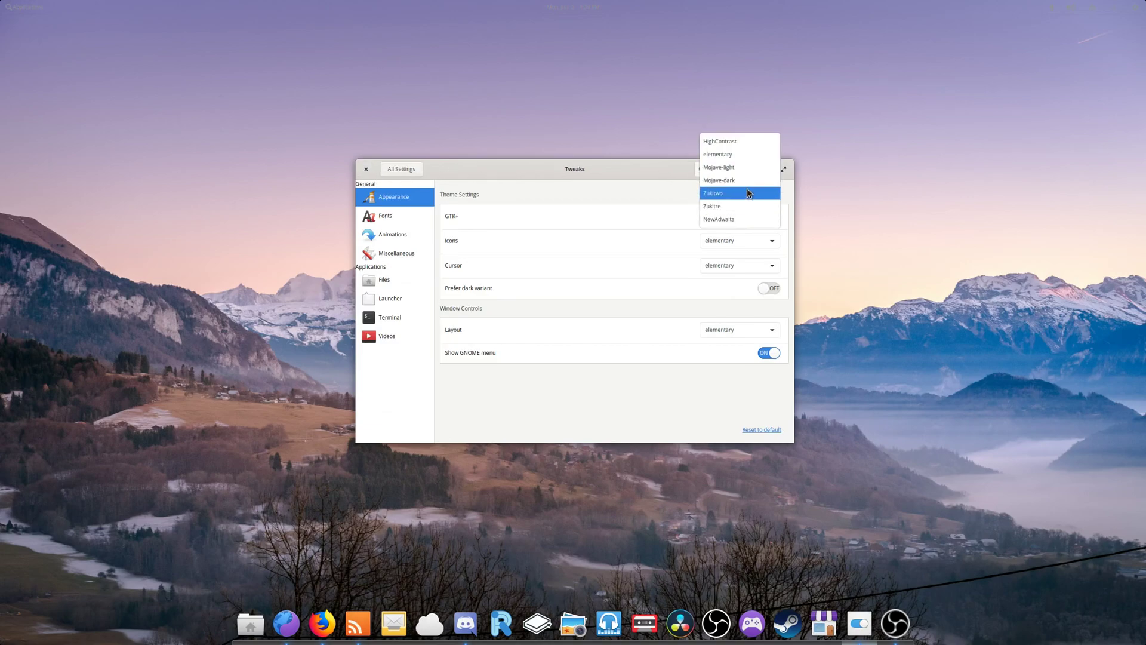
click(749, 168)
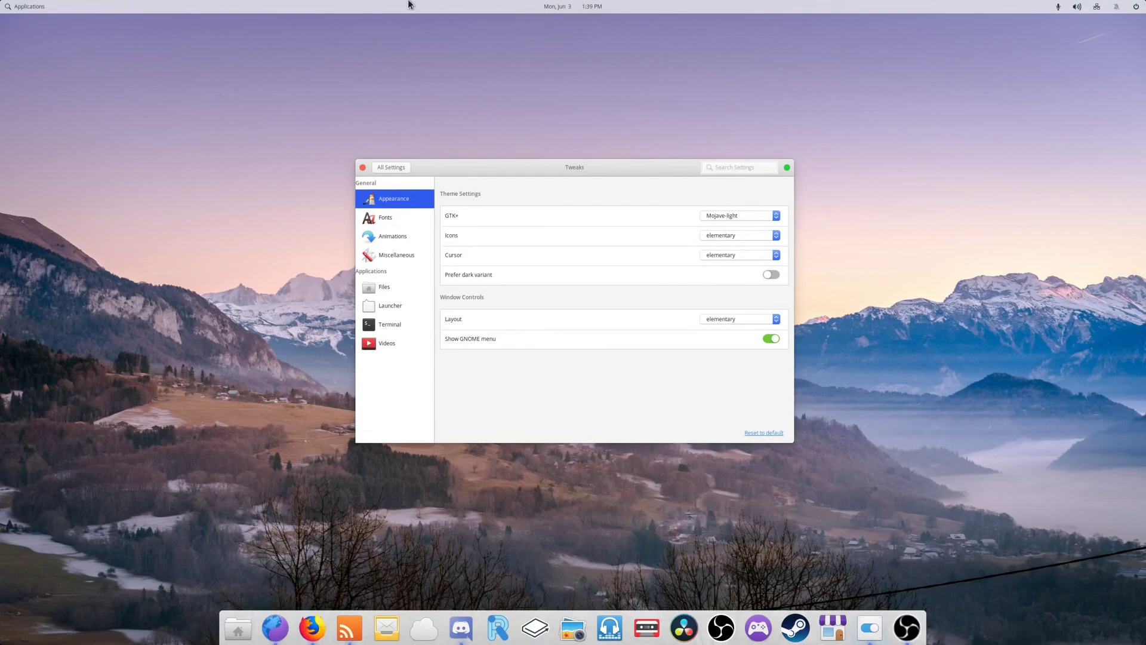
click(29, 6)
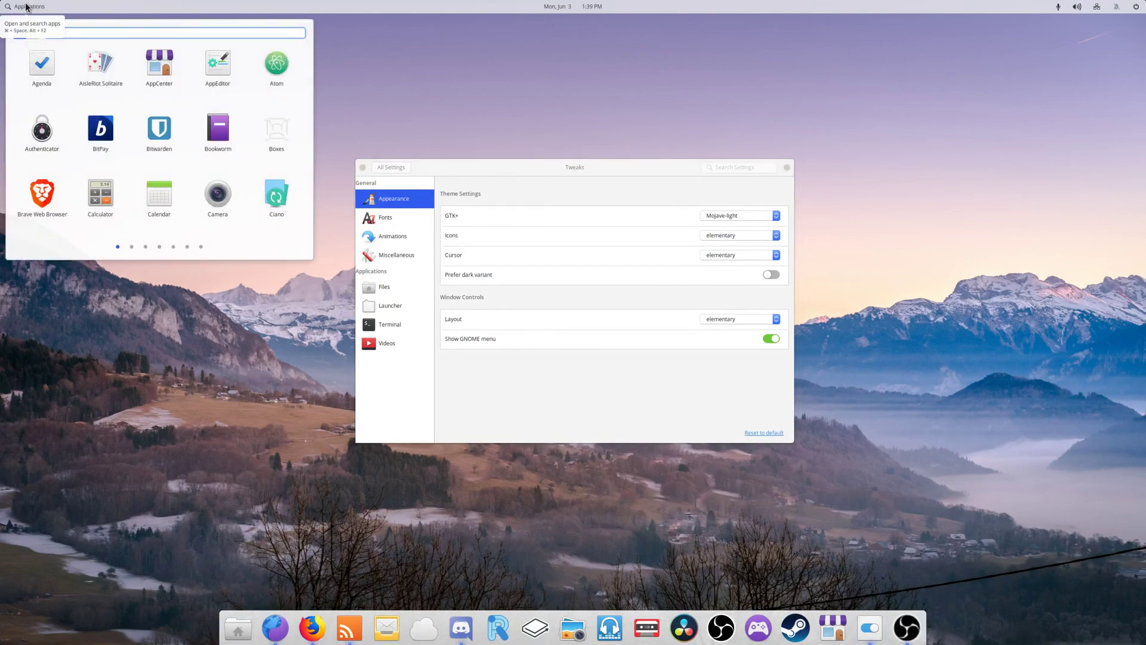
click(25, 7)
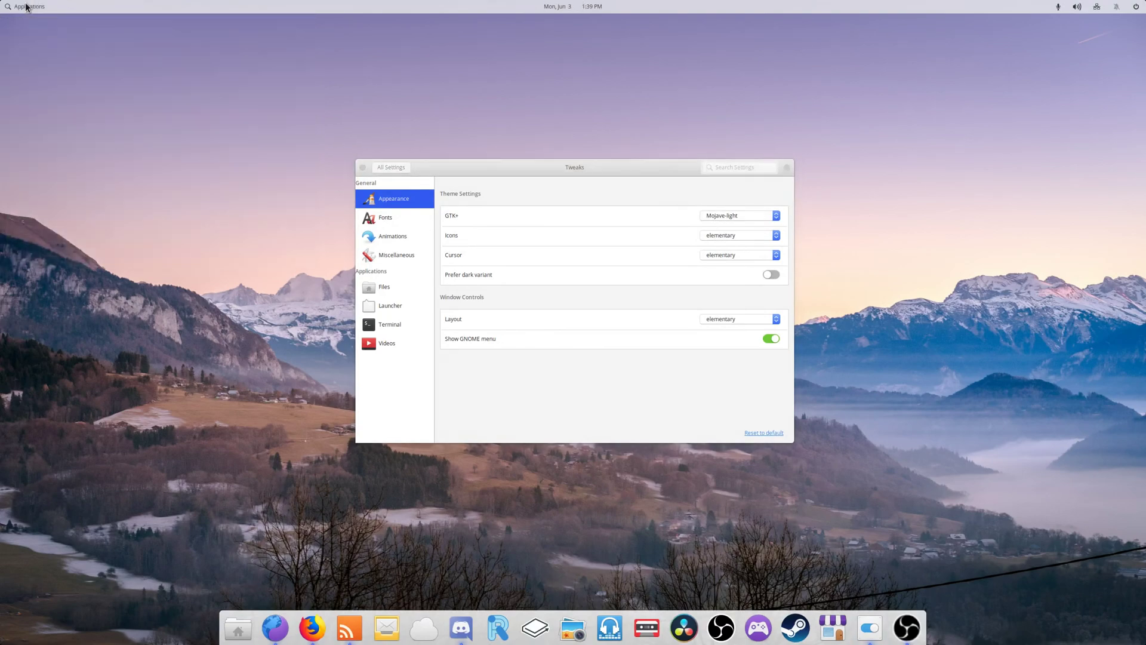
click(572, 6)
click(572, 6)
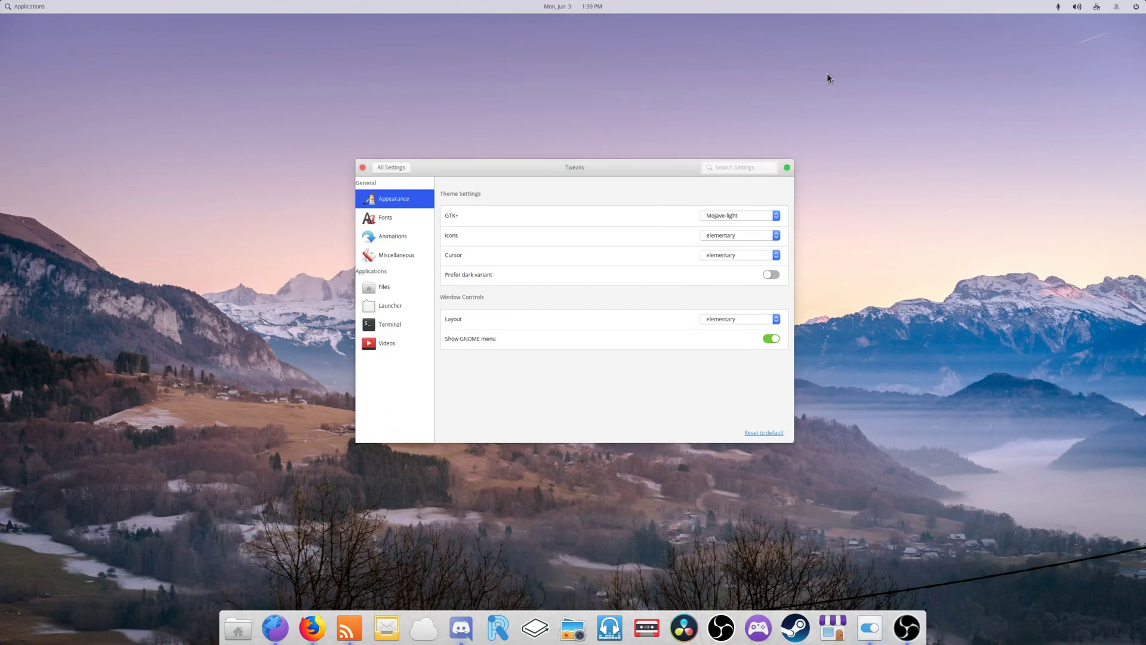
click(238, 627)
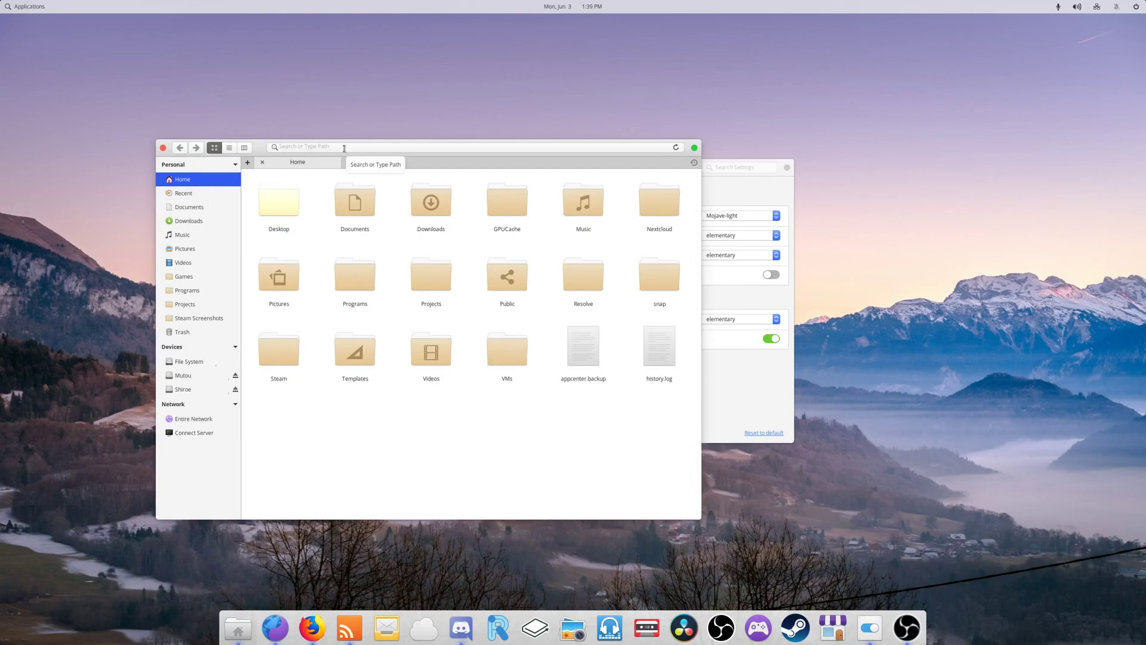
click(162, 148)
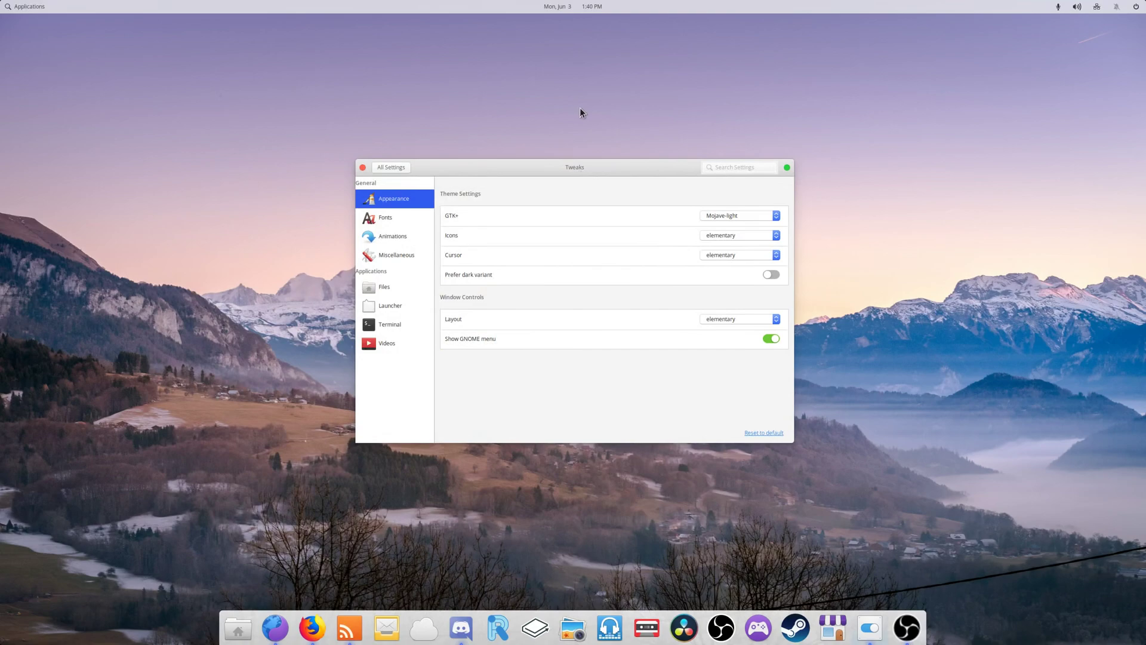
Restore the elementary GTK+ theme and browse the list of icon themes
click(777, 217)
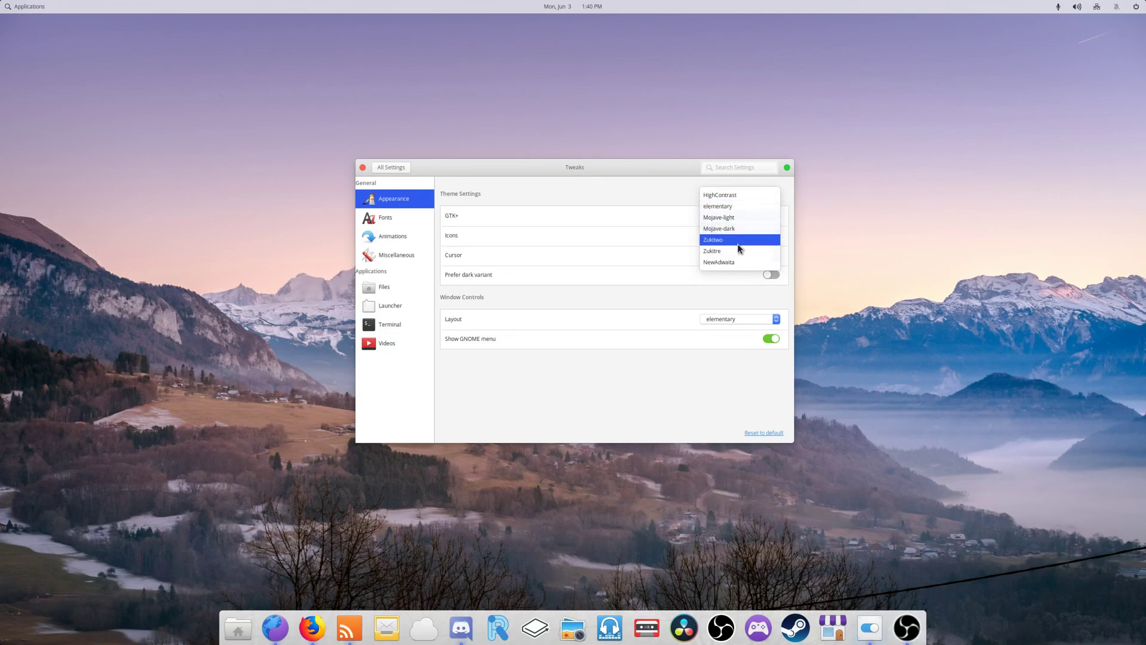
click(733, 205)
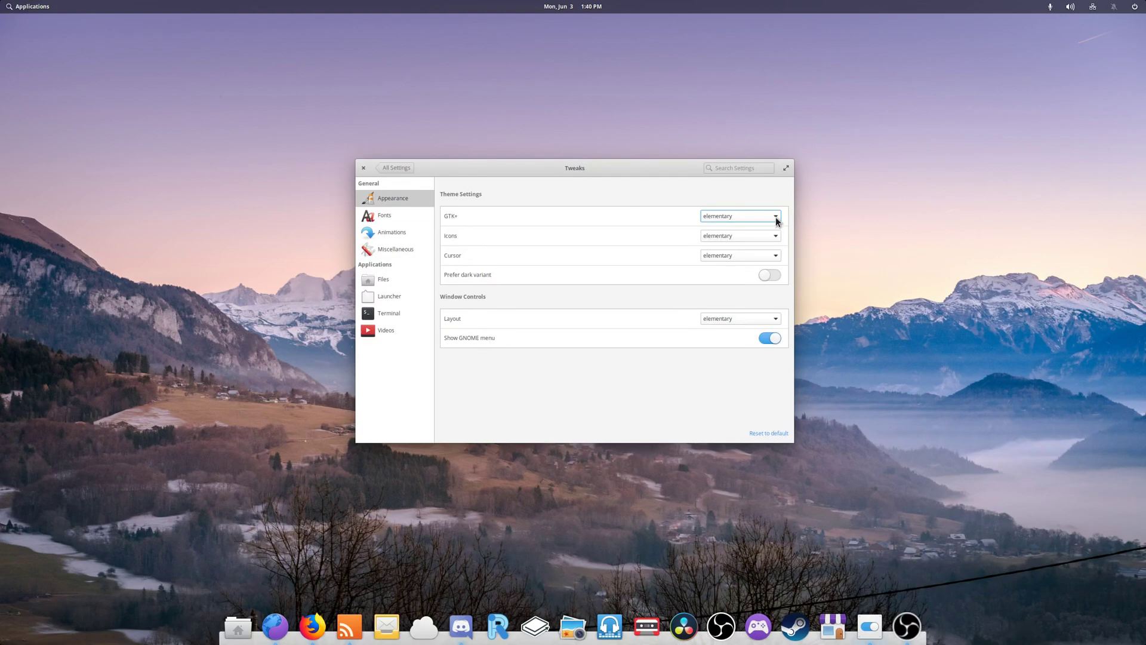
click(776, 236)
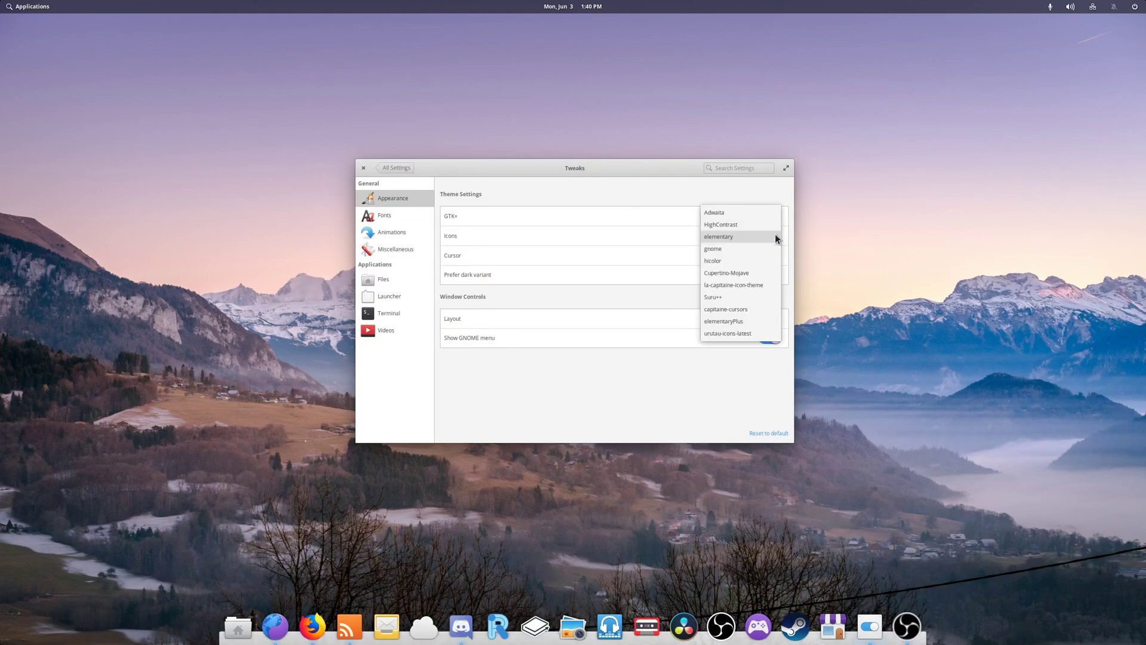
click(776, 238)
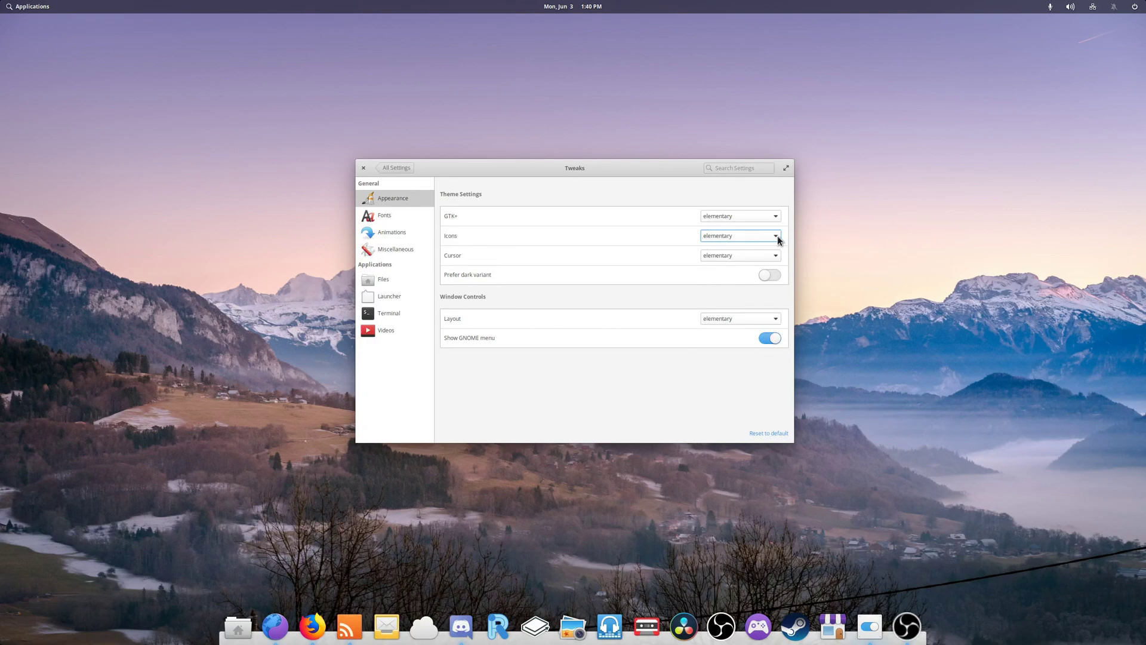
click(776, 236)
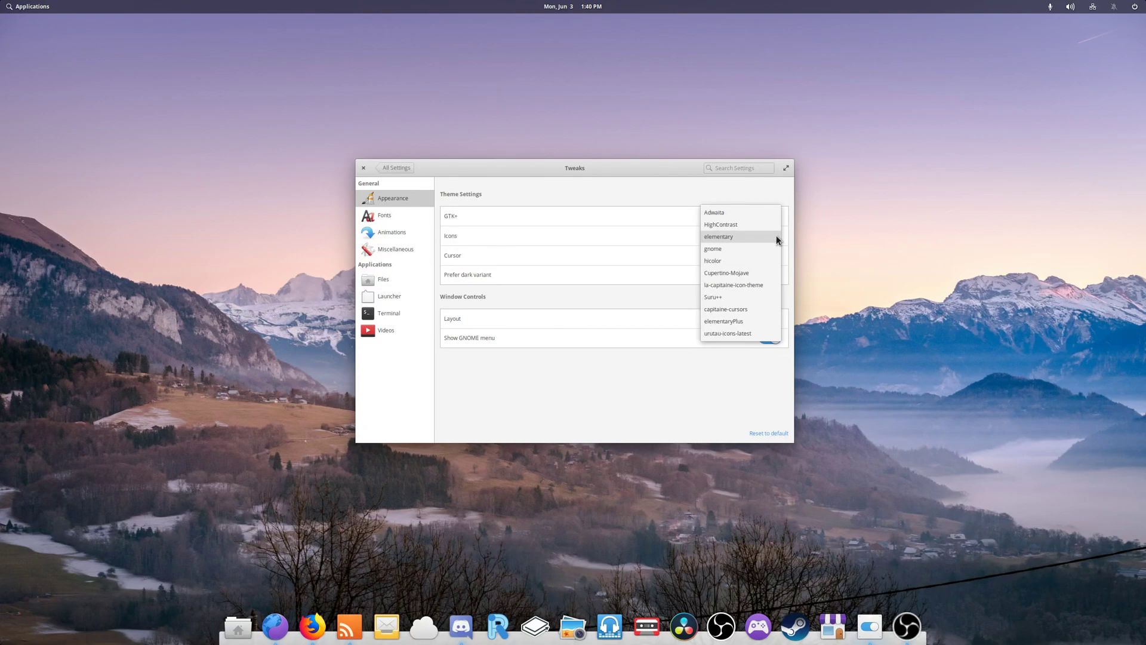
Apply Cupertino-Mojave icons, then switch the icon theme back to elementary
click(729, 273)
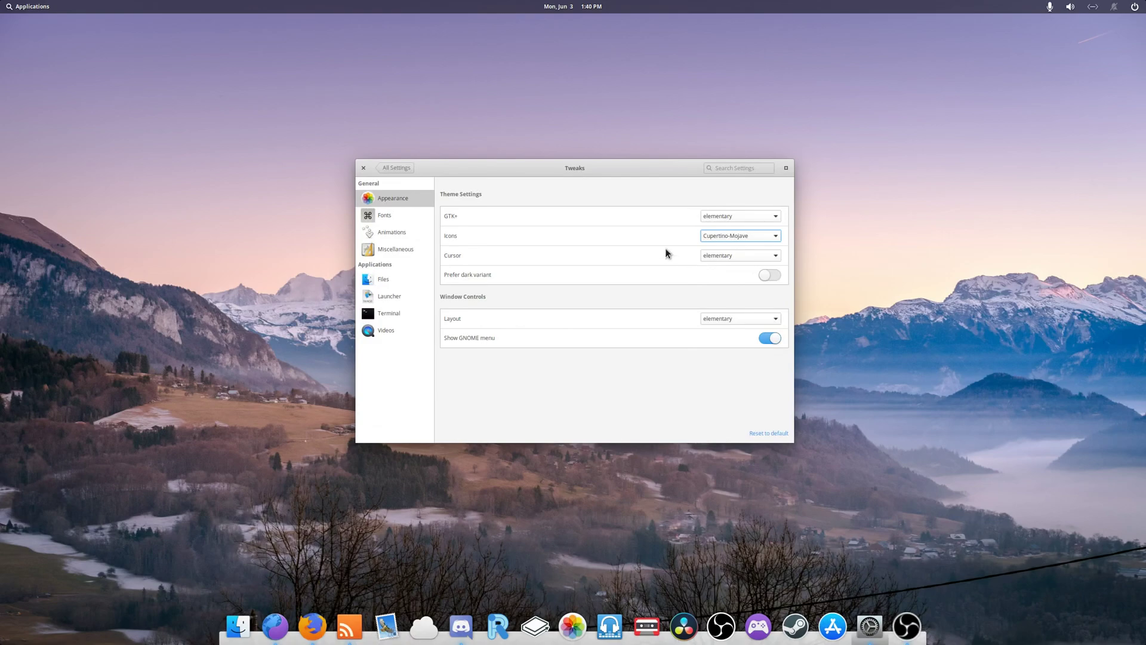
key(space)
key(Up)
key(Return)
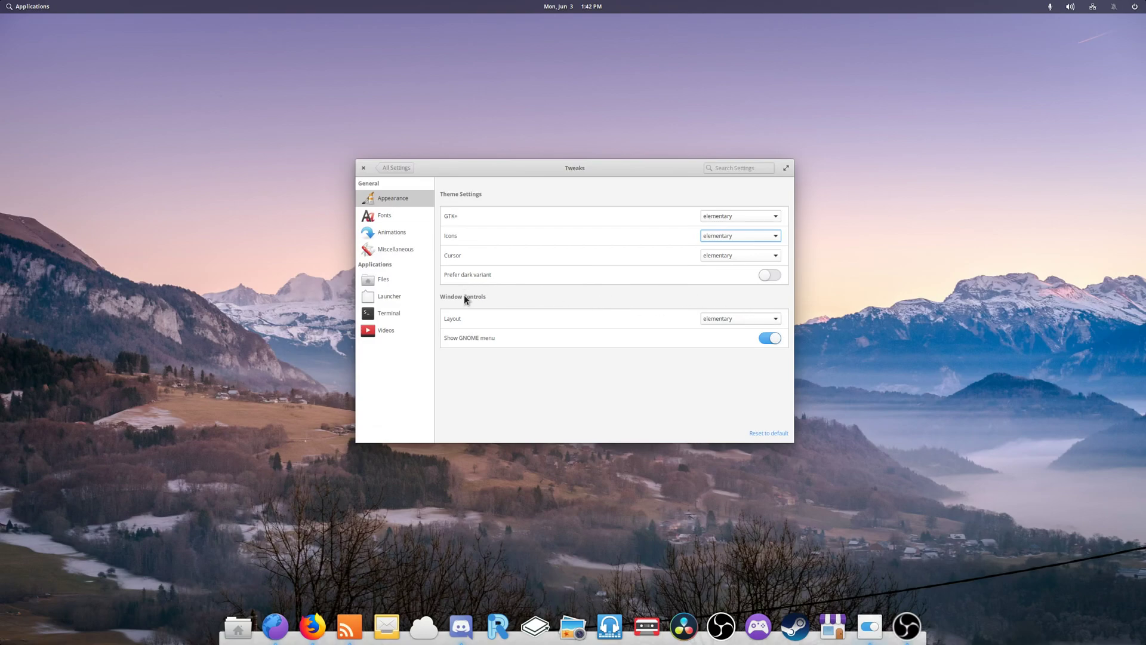
Switch window buttons to Minimize Right, then Minimize Left, then back to elementary
click(777, 321)
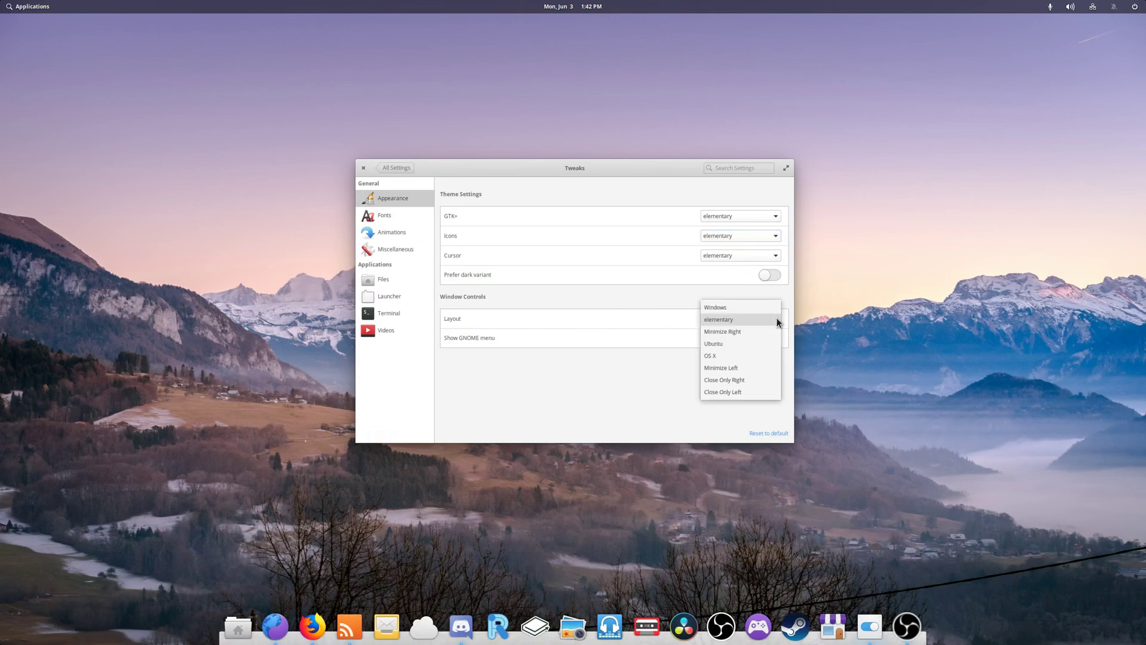
click(739, 329)
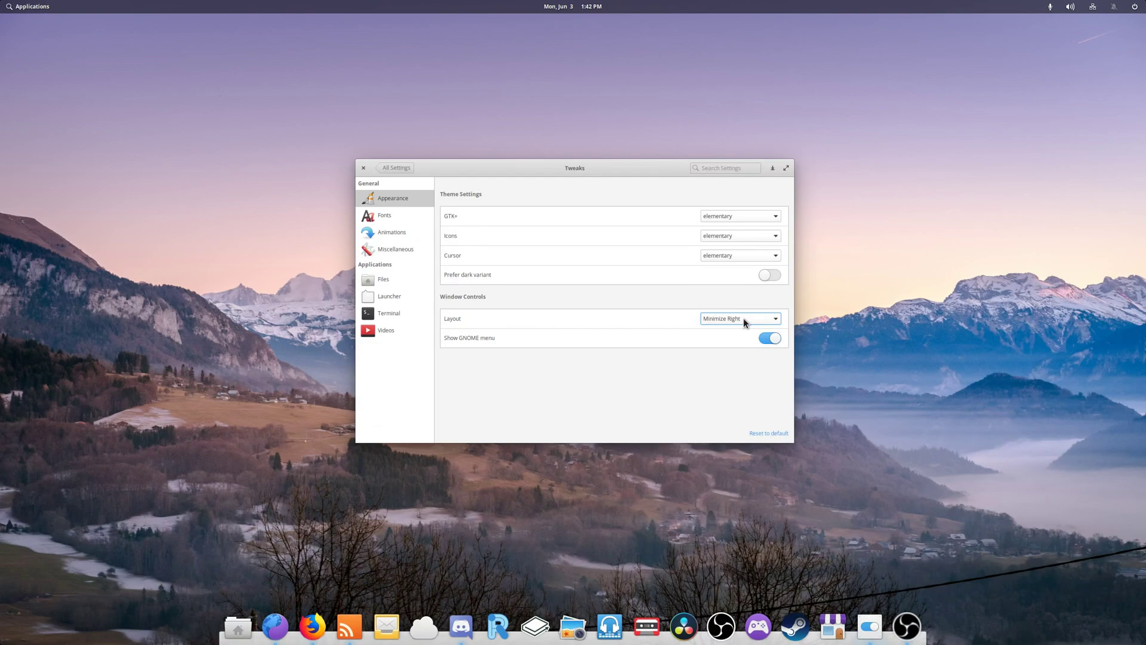
click(743, 321)
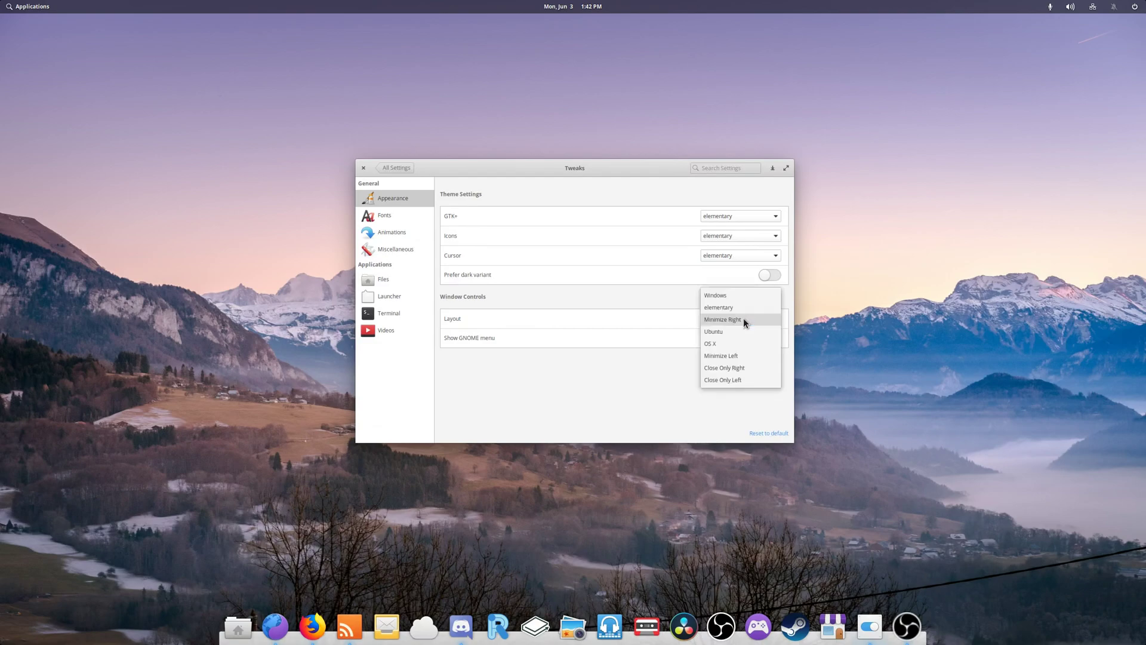
click(737, 356)
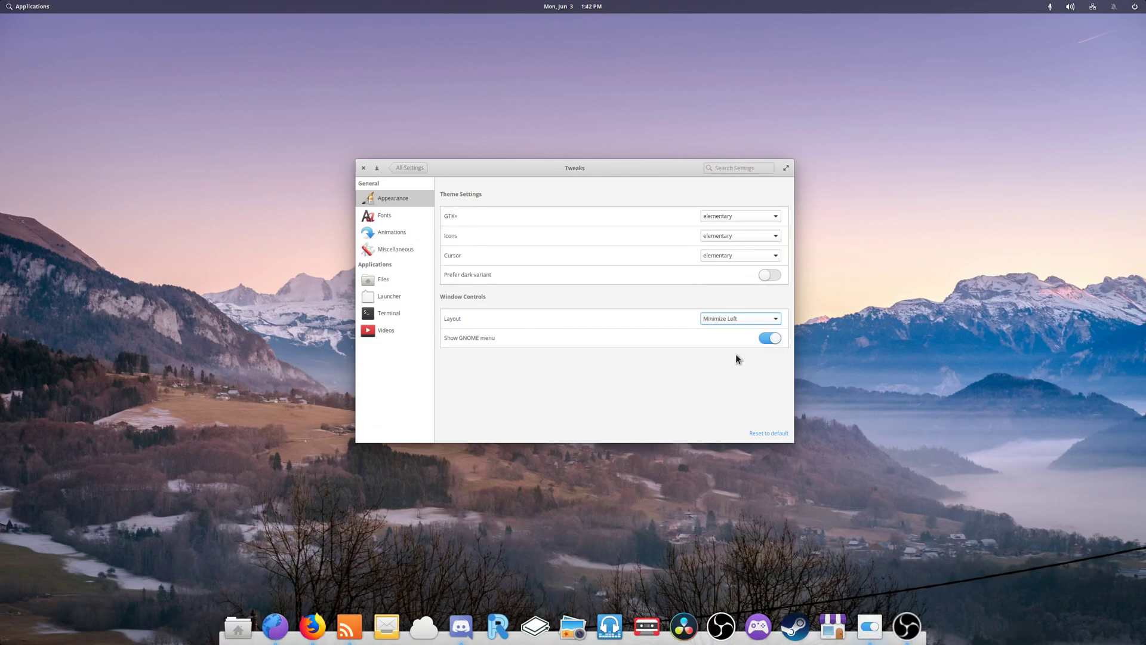
click(759, 318)
click(751, 271)
View Fonts and Animations, visit Desktop > Appearance, then return to Tweaks' Animations page
click(395, 215)
click(395, 231)
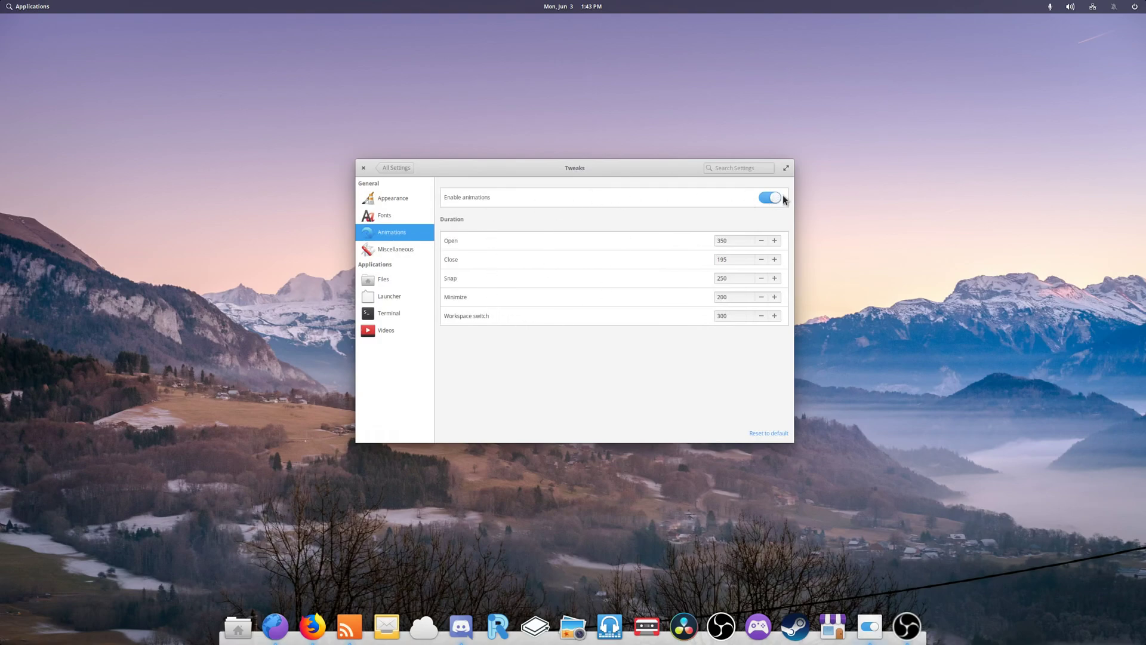
click(399, 169)
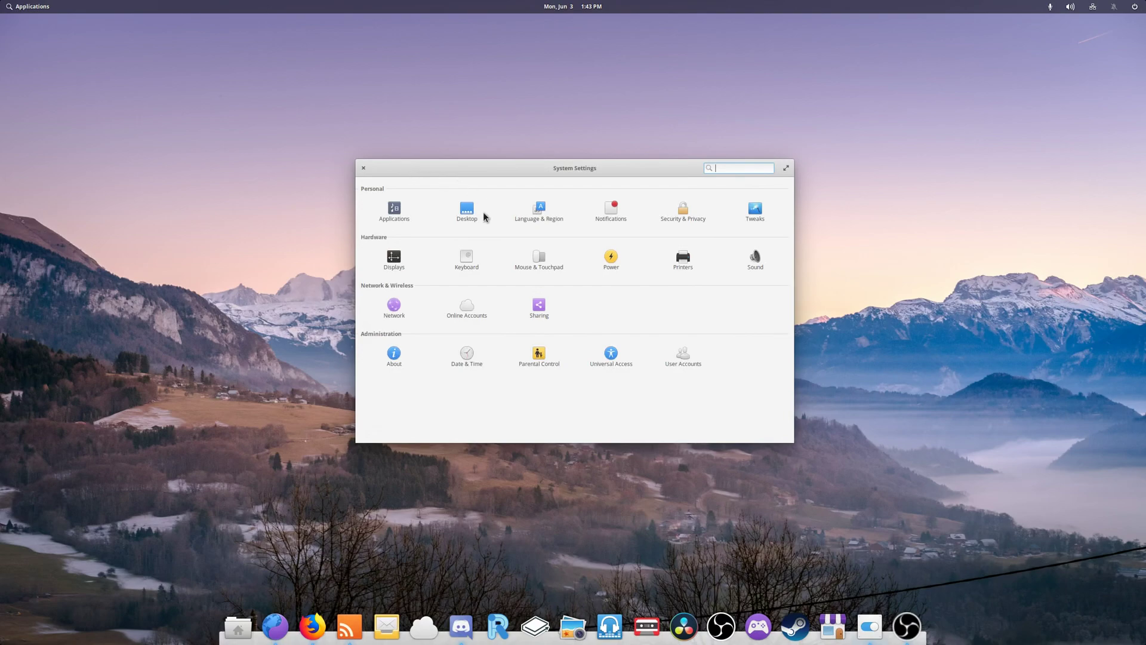
click(468, 216)
click(564, 195)
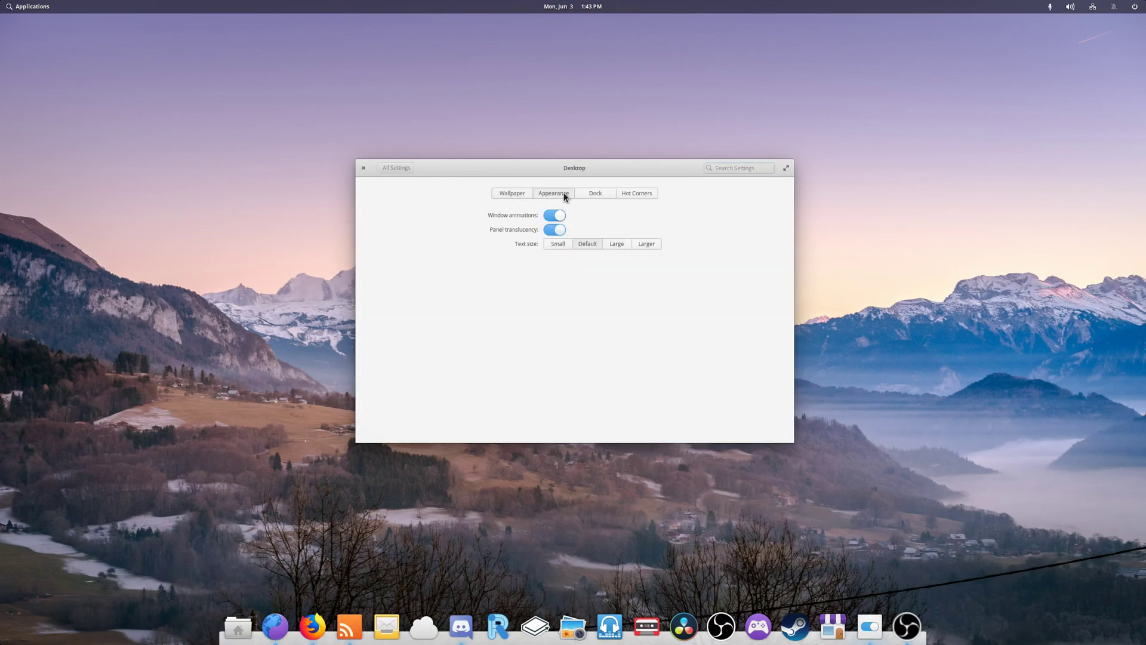
click(405, 169)
click(741, 205)
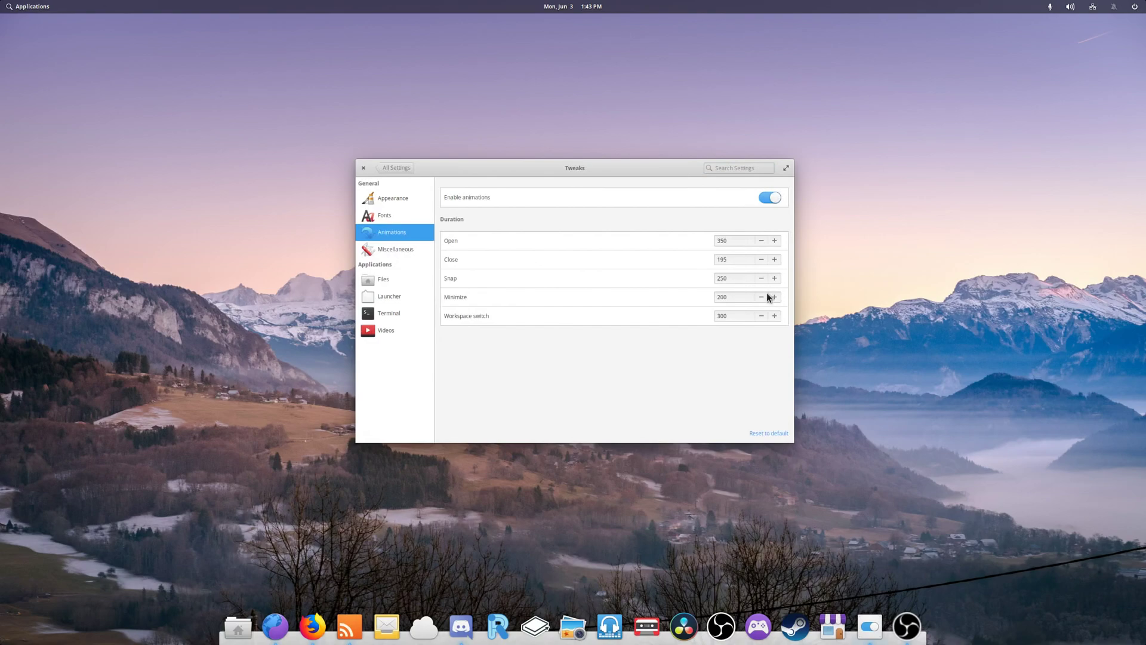
Browse the Files, Launcher, Terminal and Videos options, then return to All Settings
click(385, 279)
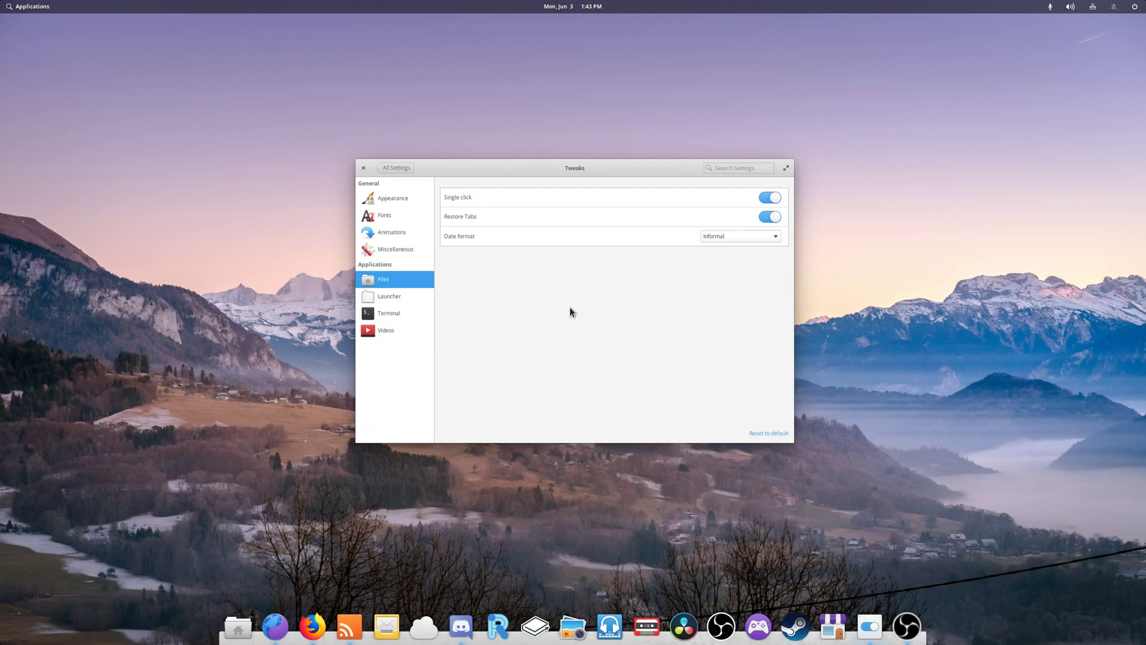
click(388, 297)
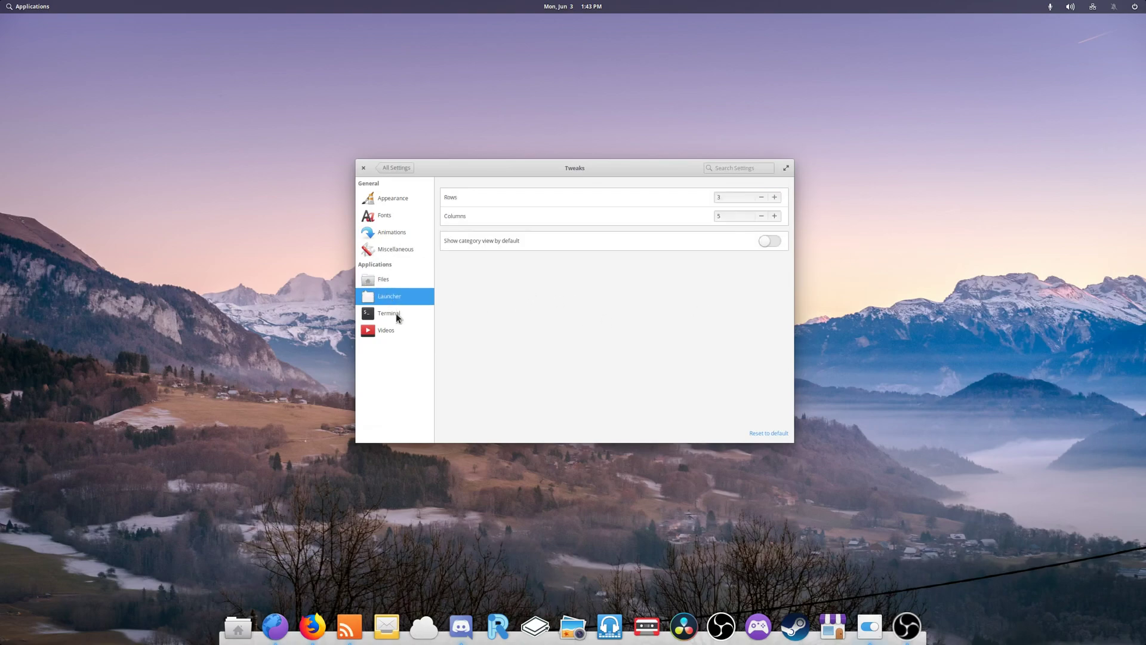
click(397, 317)
click(399, 337)
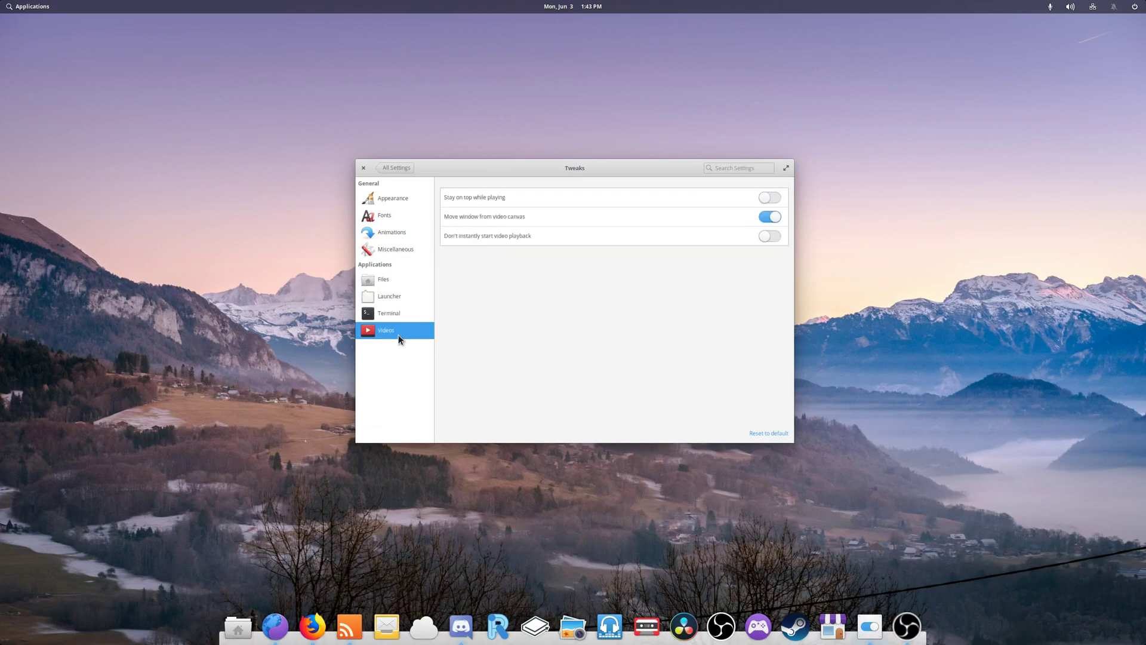
click(400, 198)
click(398, 168)
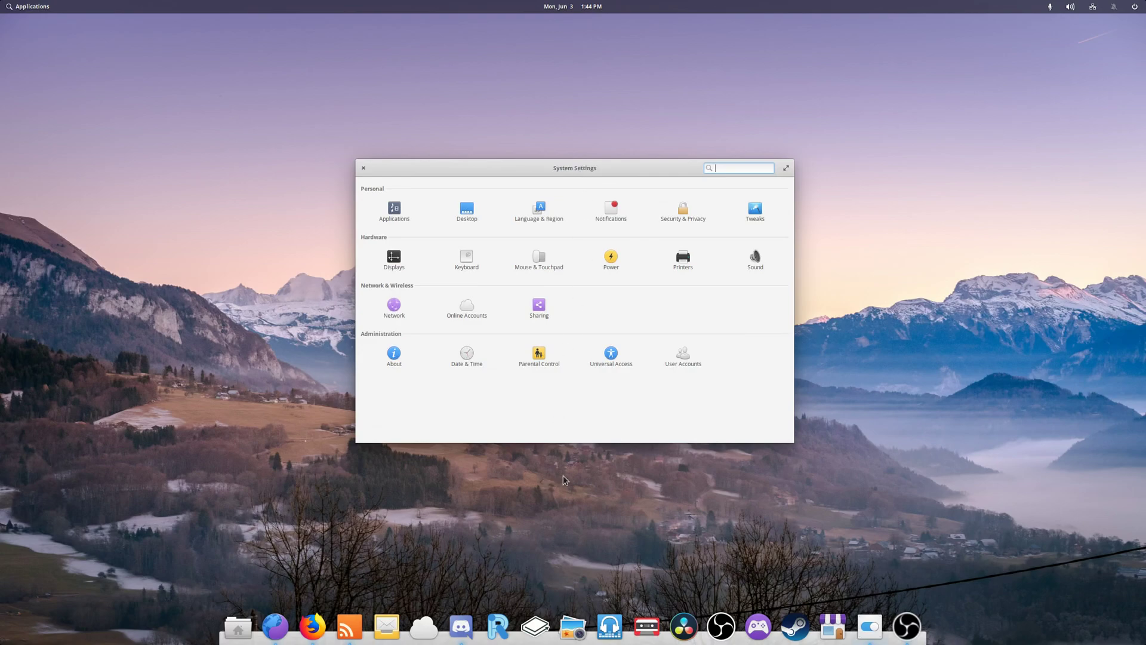
click(274, 627)
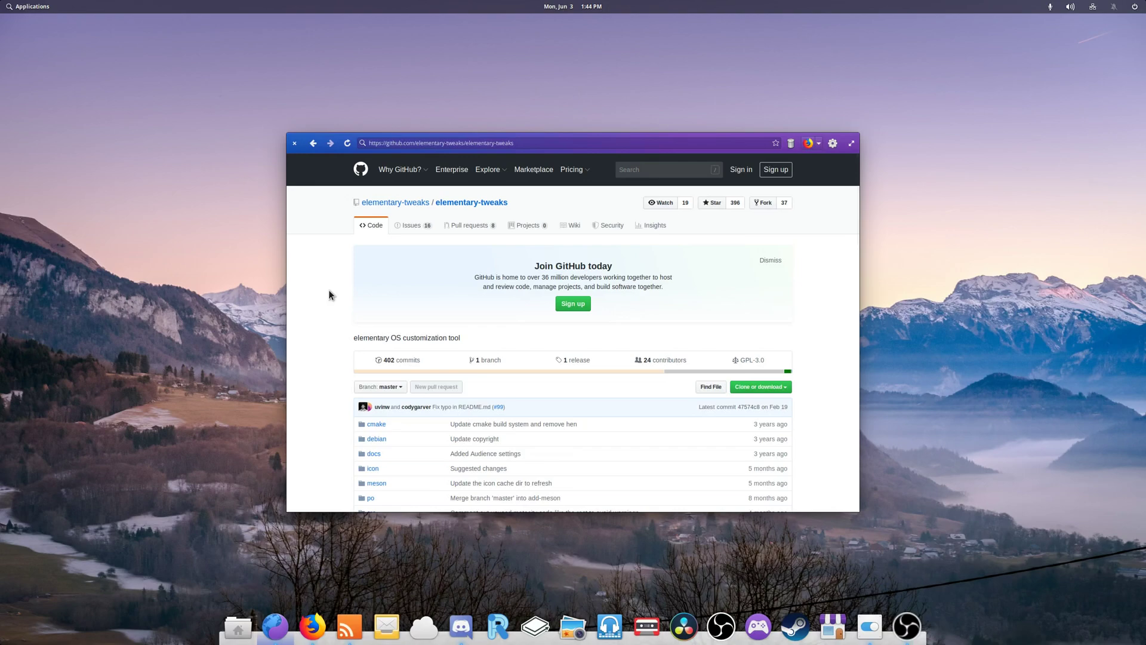
scroll(328, 289, down, 10)
scroll(329, 289, down, 8)
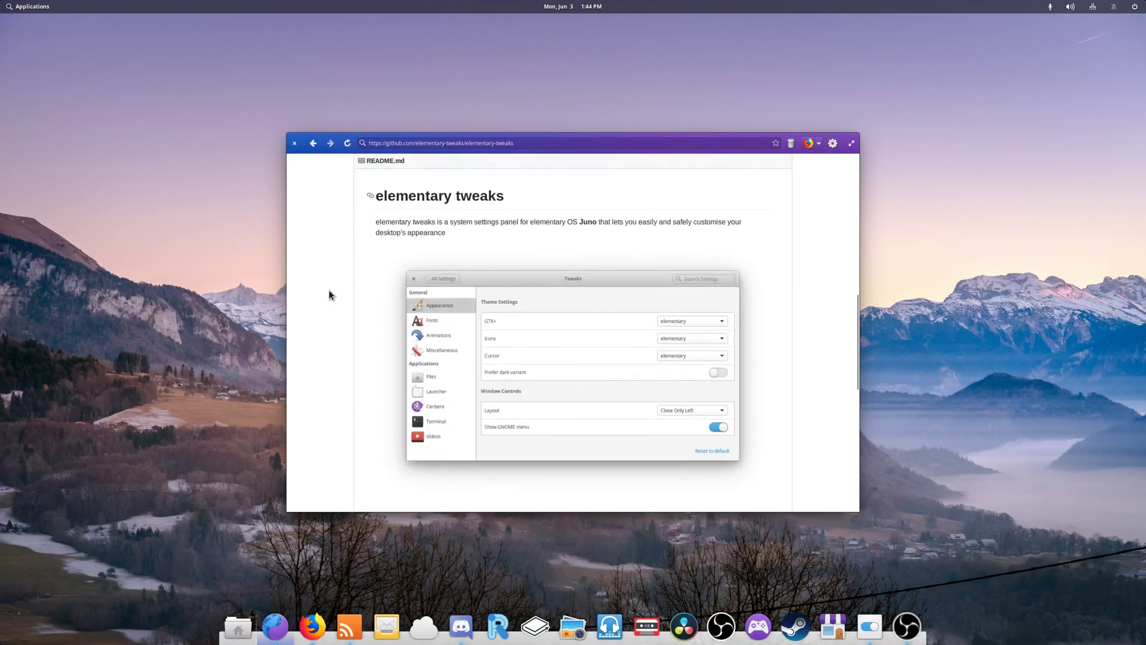
scroll(329, 290, down, 4)
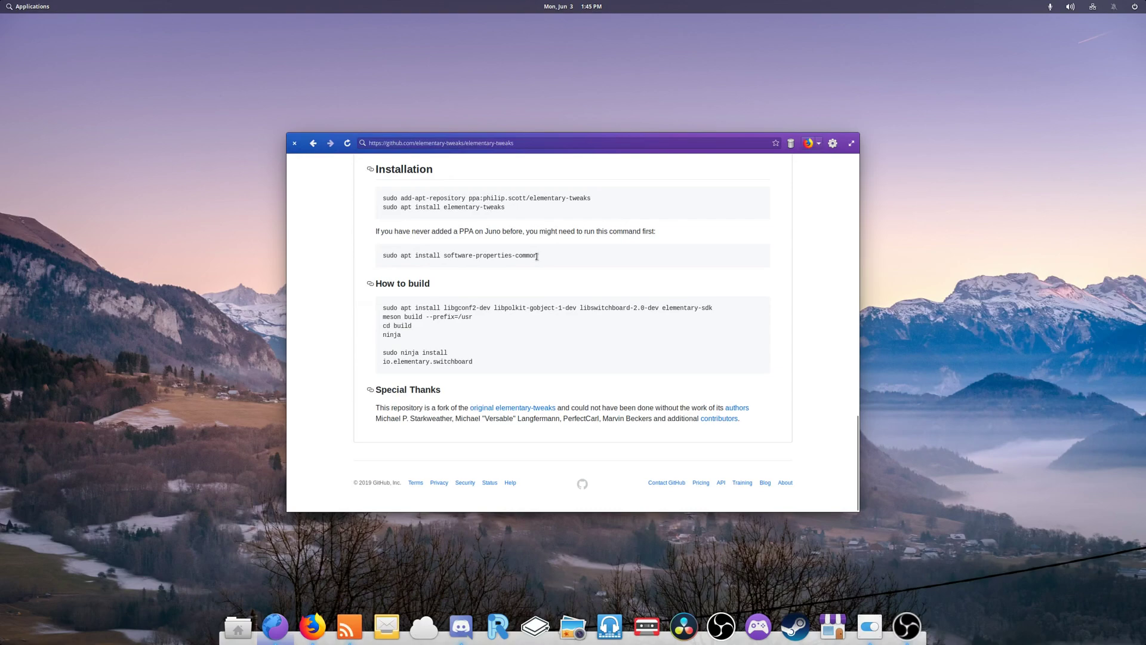
click(293, 144)
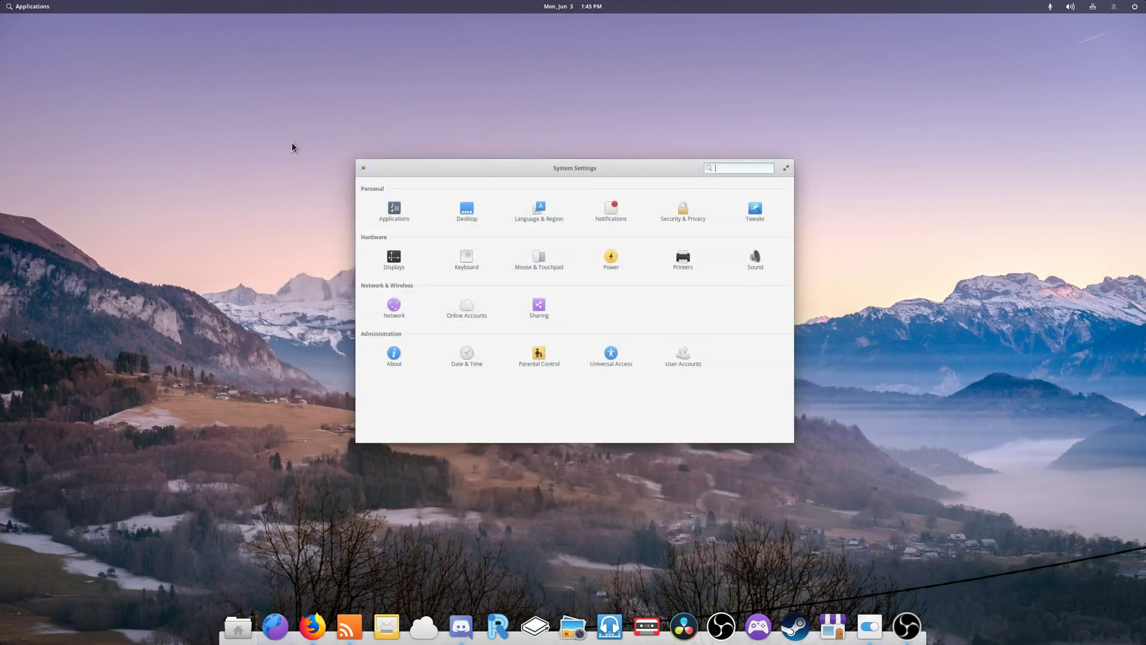
Close the System Settings window
click(363, 168)
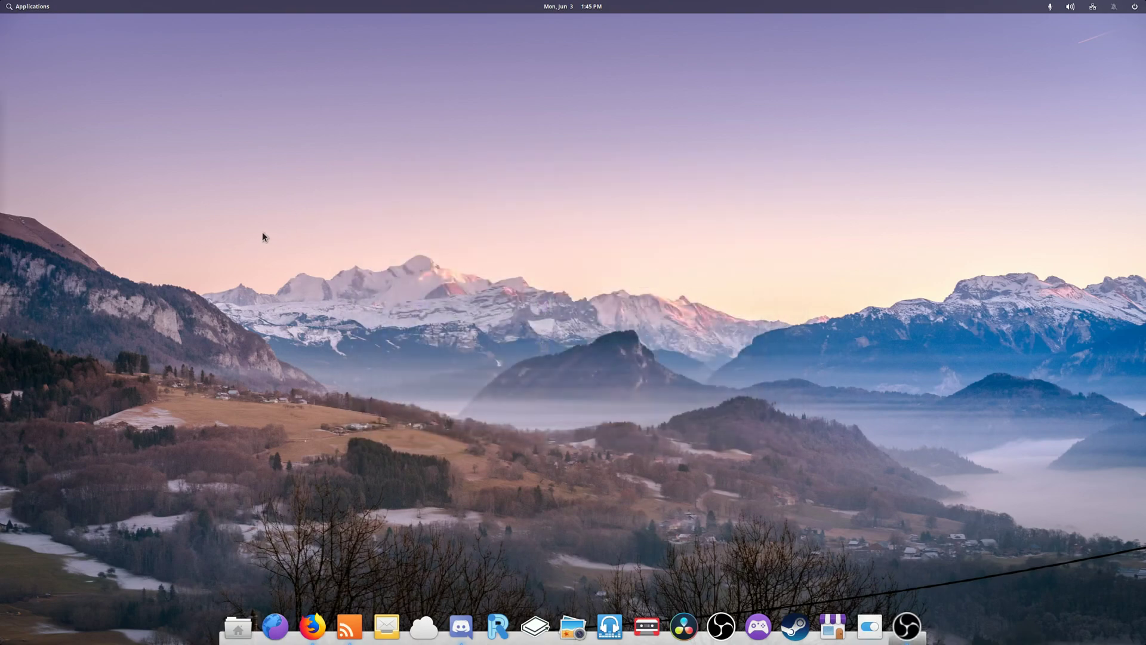